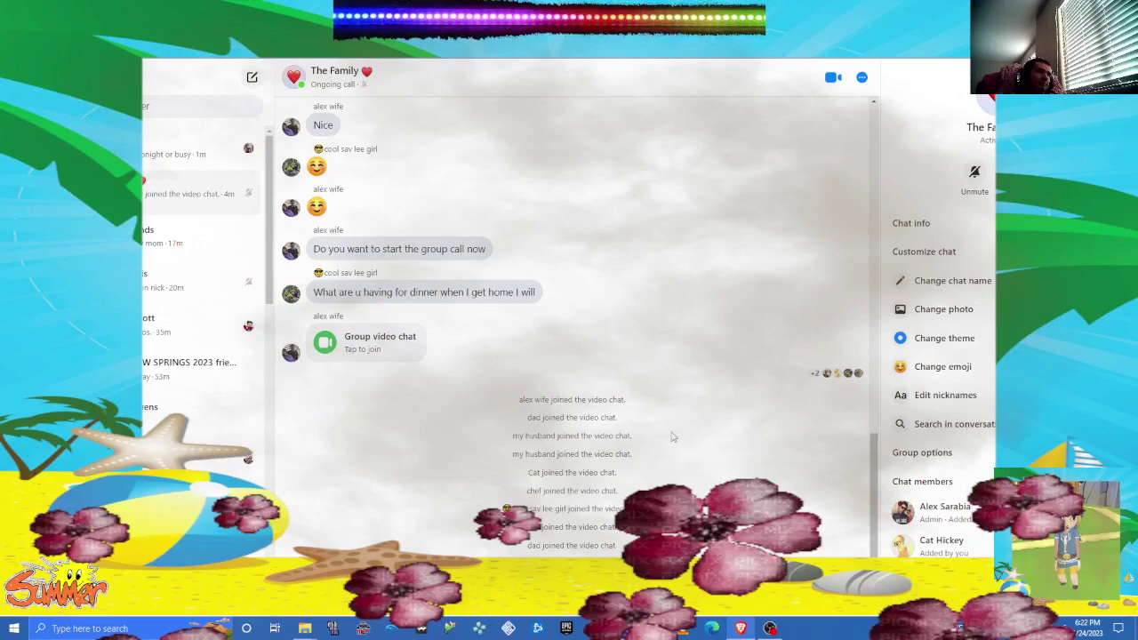
{"action": "scroll", "coordinate": [673, 436], "scroll_direction": "up", "scroll_amount": 2}
{"action": "scroll", "coordinate": [672, 436], "scroll_direction": "up", "scroll_amount": 2}
{"action": "scroll", "coordinate": [673, 437], "scroll_direction": "up", "scroll_amount": 2}
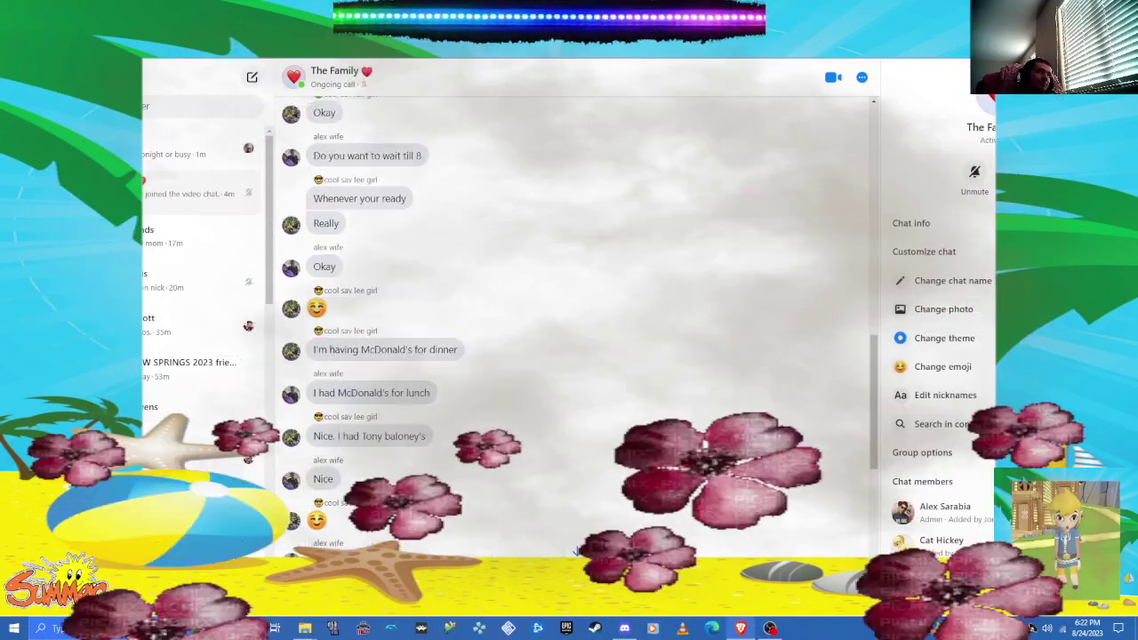
{"action": "scroll", "coordinate": [671, 437], "scroll_direction": "down", "scroll_amount": 1}
{"action": "scroll", "coordinate": [665, 440], "scroll_direction": "up", "scroll_amount": 2}
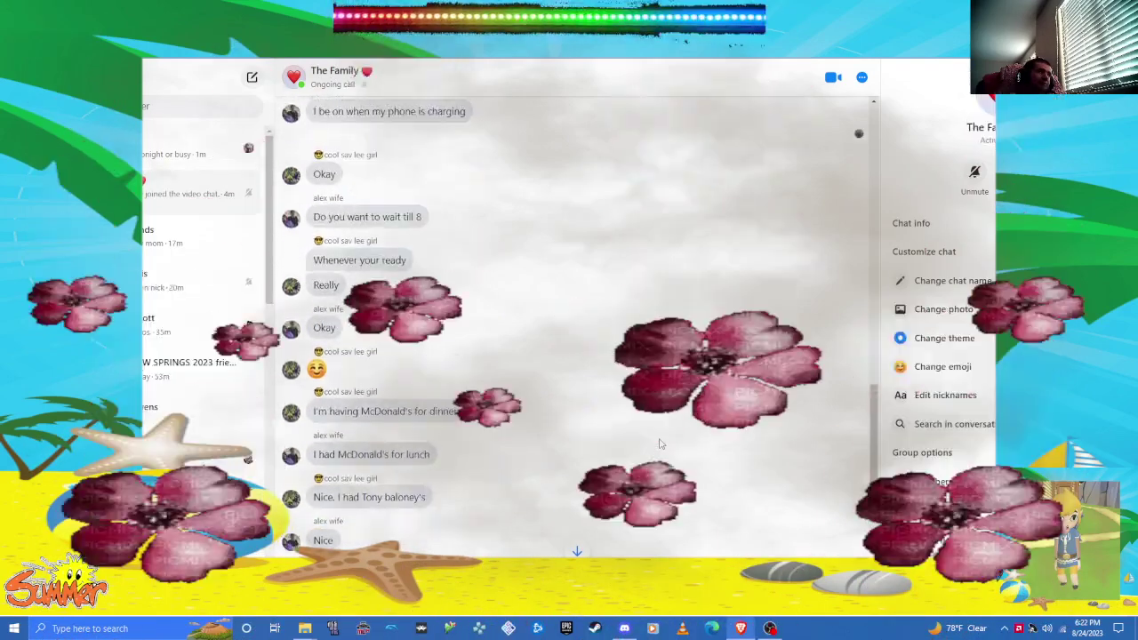
{"action": "scroll", "coordinate": [660, 443], "scroll_direction": "up", "scroll_amount": 1}
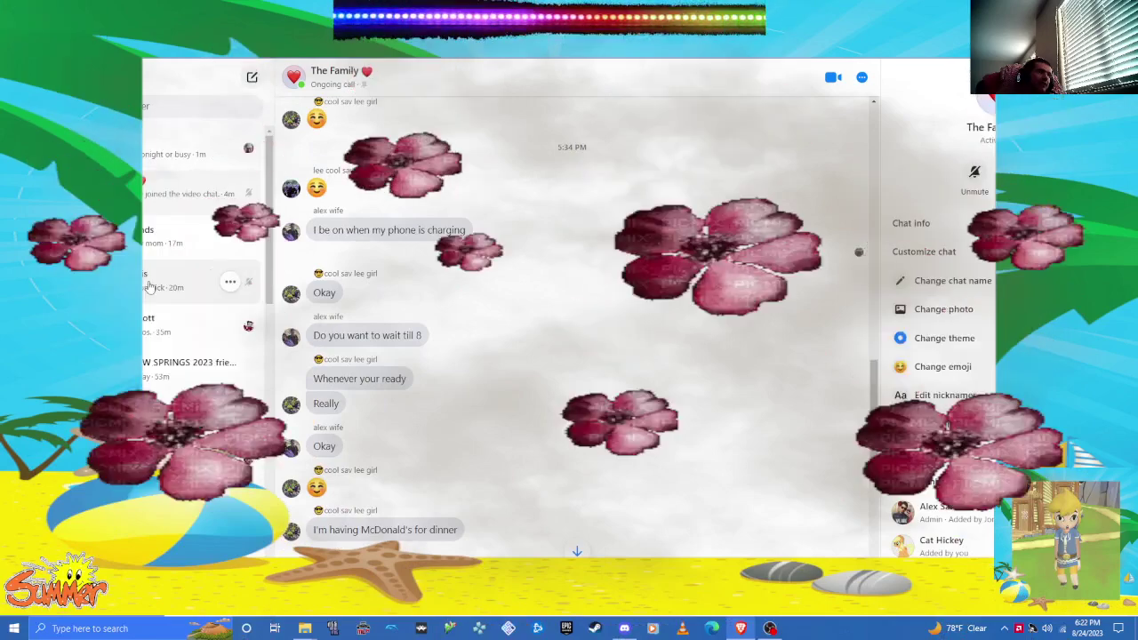
Step: Read through the one-to-one chat, then move to the FFA SSB4 HOW SPRINGS 2023 group
{"action": "left_click", "coordinate": [151, 287]}
{"action": "scroll", "coordinate": [508, 460], "scroll_direction": "up", "scroll_amount": 1}
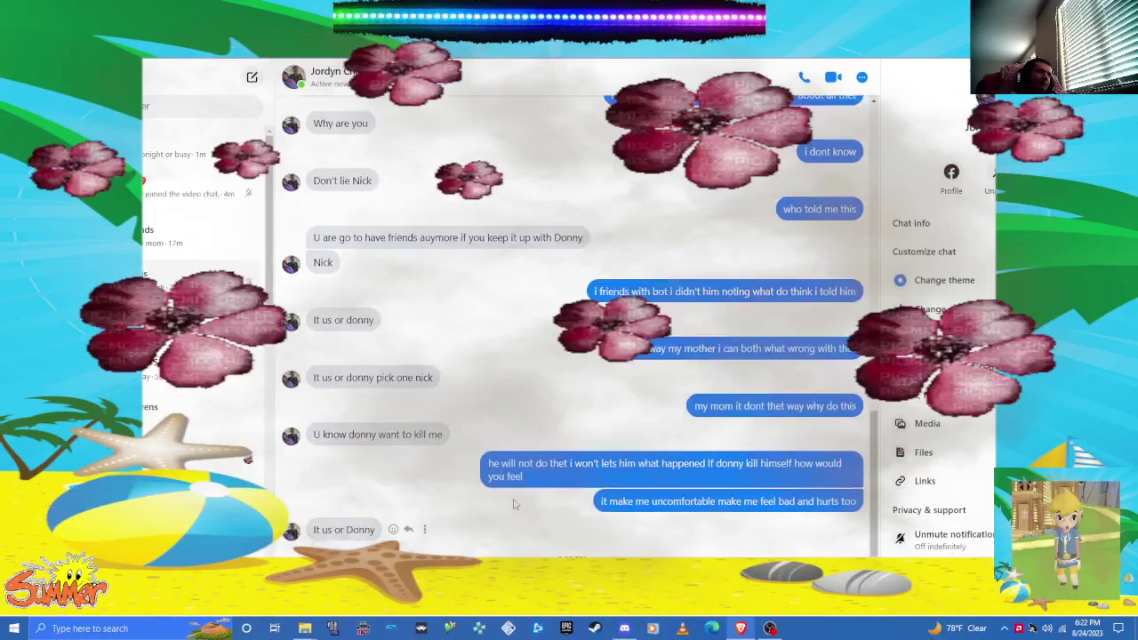
{"action": "scroll", "coordinate": [510, 472], "scroll_direction": "up", "scroll_amount": 2}
{"action": "scroll", "coordinate": [511, 484], "scroll_direction": "up", "scroll_amount": 1}
{"action": "scroll", "coordinate": [513, 504], "scroll_direction": "up", "scroll_amount": 1}
{"action": "scroll", "coordinate": [511, 444], "scroll_direction": "up", "scroll_amount": 1}
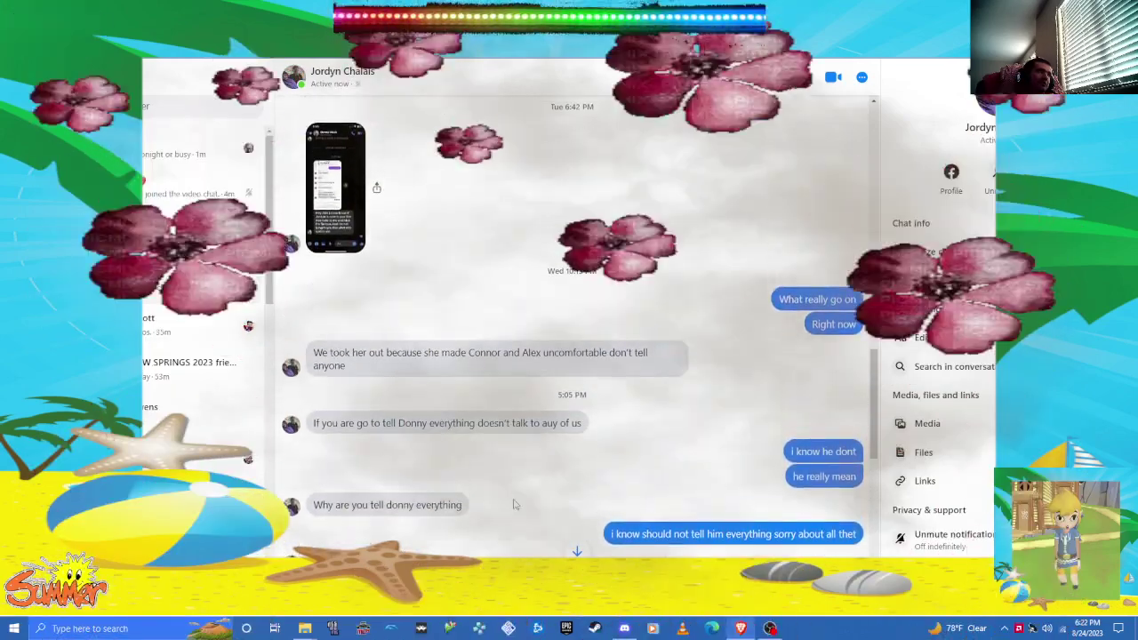
{"action": "scroll", "coordinate": [508, 381], "scroll_direction": "up", "scroll_amount": 1}
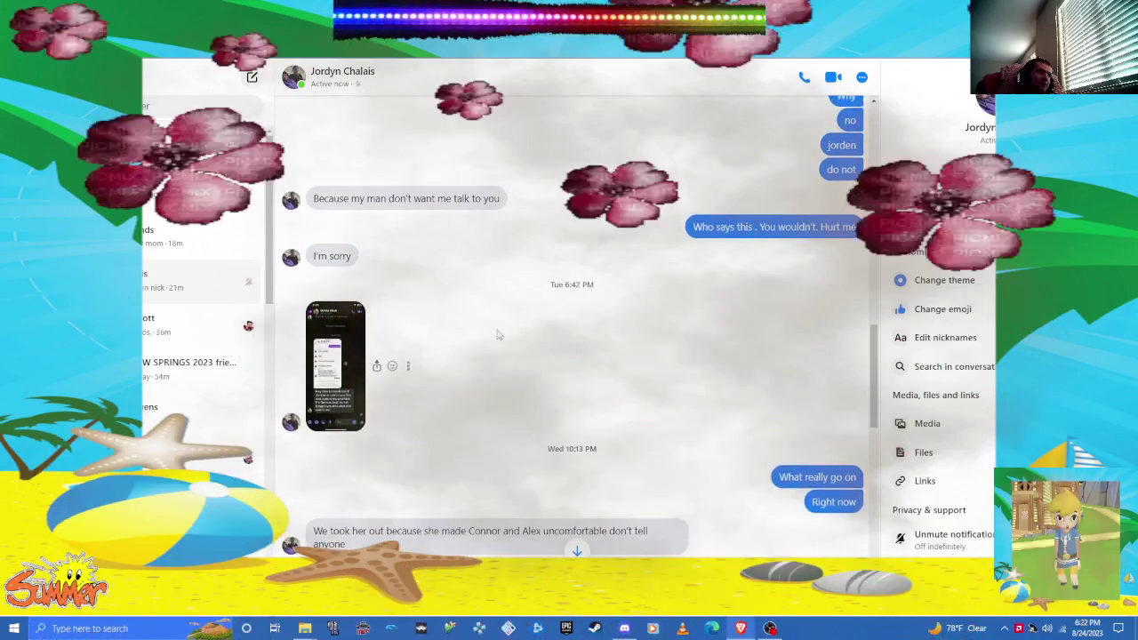
{"action": "scroll", "coordinate": [497, 335], "scroll_direction": "down", "scroll_amount": 2}
{"action": "scroll", "coordinate": [494, 339], "scroll_direction": "down", "scroll_amount": 1}
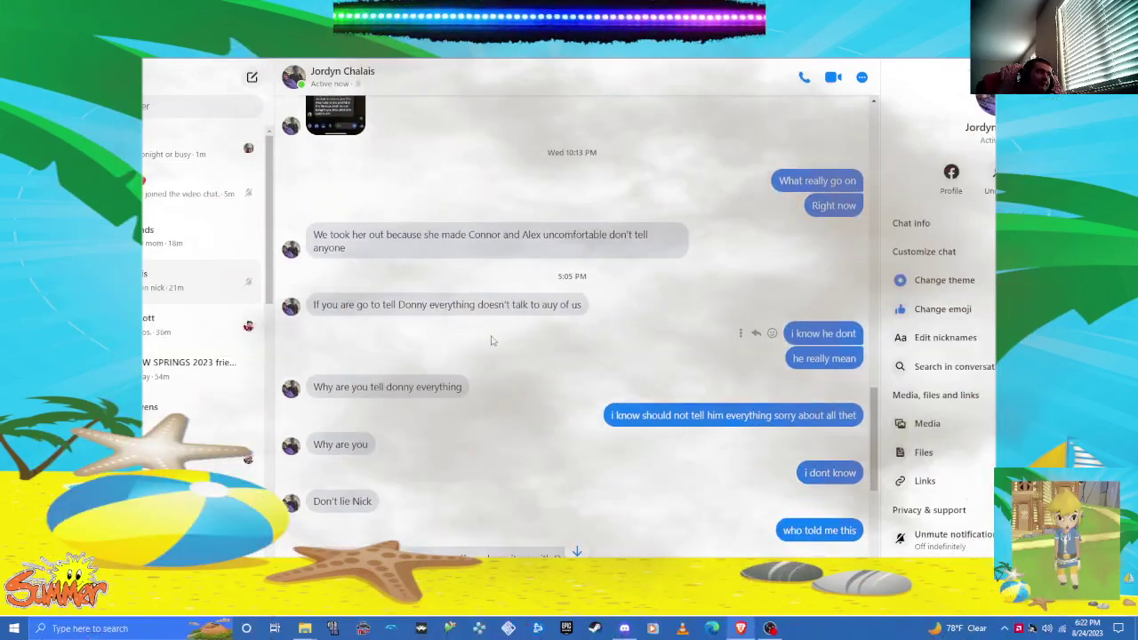
{"action": "mouse_move", "coordinate": [447, 304]}
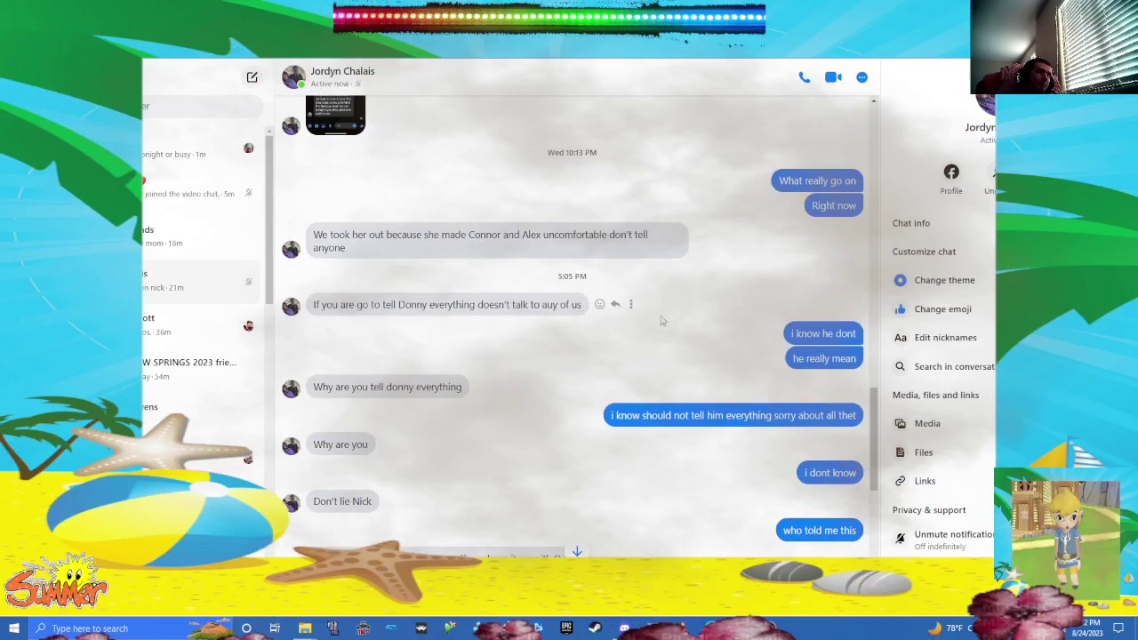
{"action": "scroll", "coordinate": [661, 321], "scroll_direction": "down", "scroll_amount": 1}
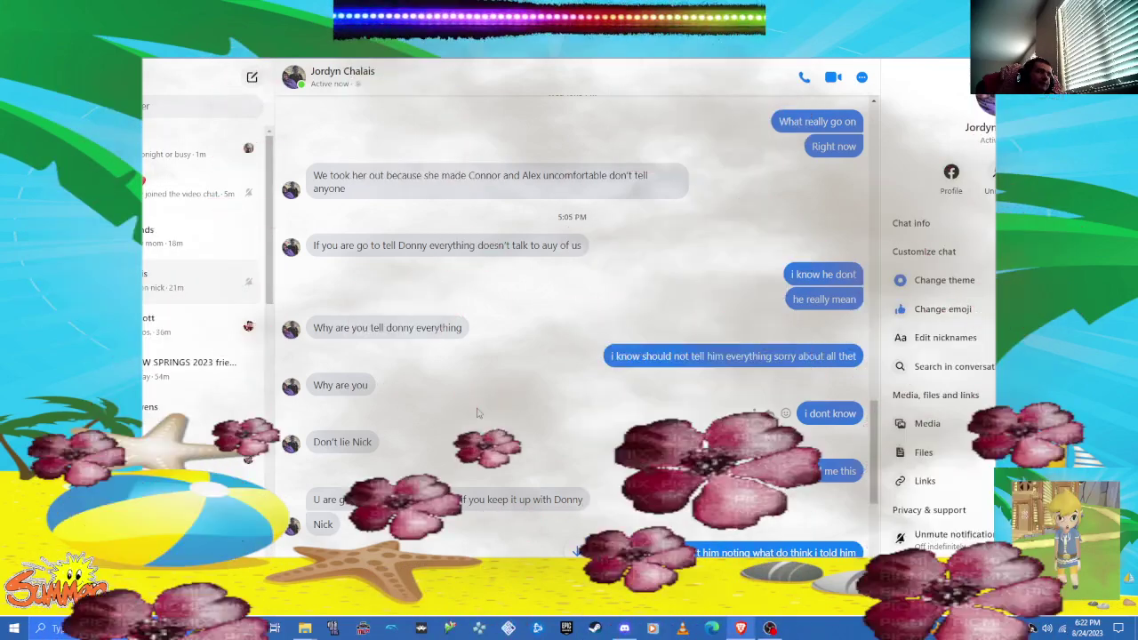
{"action": "scroll", "coordinate": [476, 412], "scroll_direction": "down", "scroll_amount": 1}
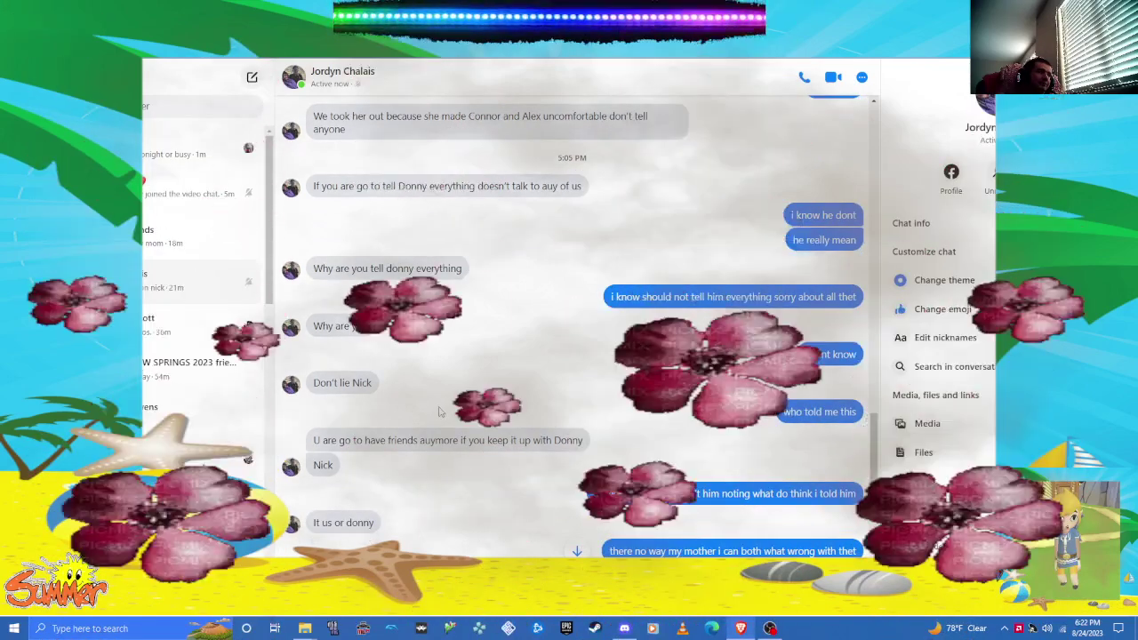
{"action": "scroll", "coordinate": [493, 387], "scroll_direction": "down", "scroll_amount": 2}
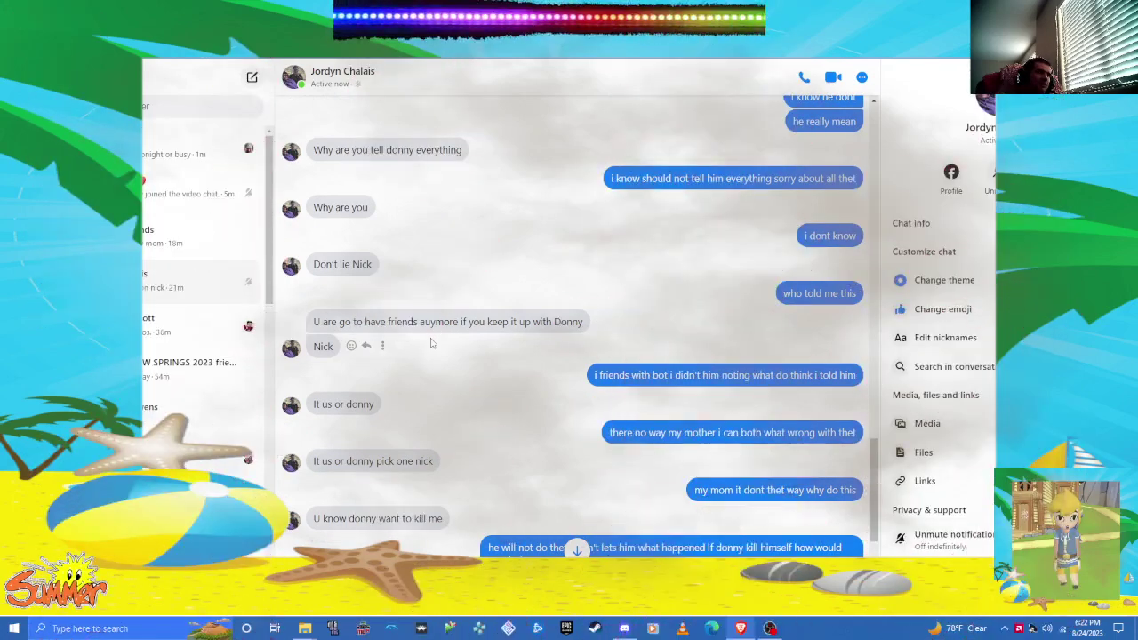
{"action": "scroll", "coordinate": [431, 342], "scroll_direction": "down", "scroll_amount": 2}
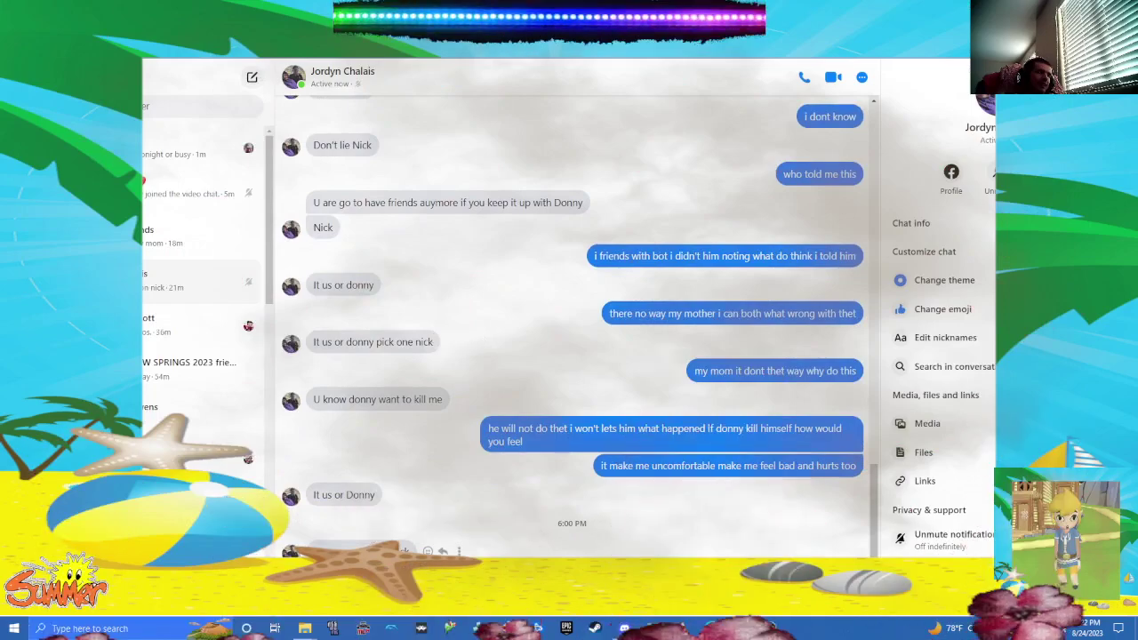
{"action": "scroll", "coordinate": [391, 478], "scroll_direction": "up", "scroll_amount": 2}
{"action": "scroll", "coordinate": [394, 468], "scroll_direction": "up", "scroll_amount": 3}
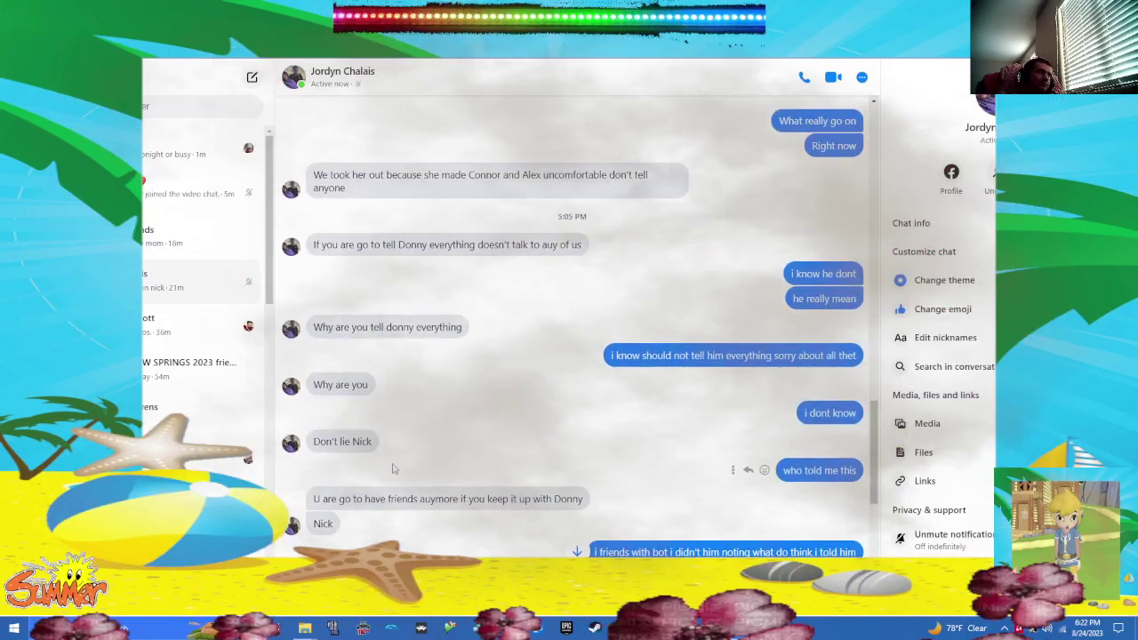
{"action": "scroll", "coordinate": [394, 469], "scroll_direction": "up", "scroll_amount": 4}
{"action": "scroll", "coordinate": [391, 462], "scroll_direction": "down", "scroll_amount": 10}
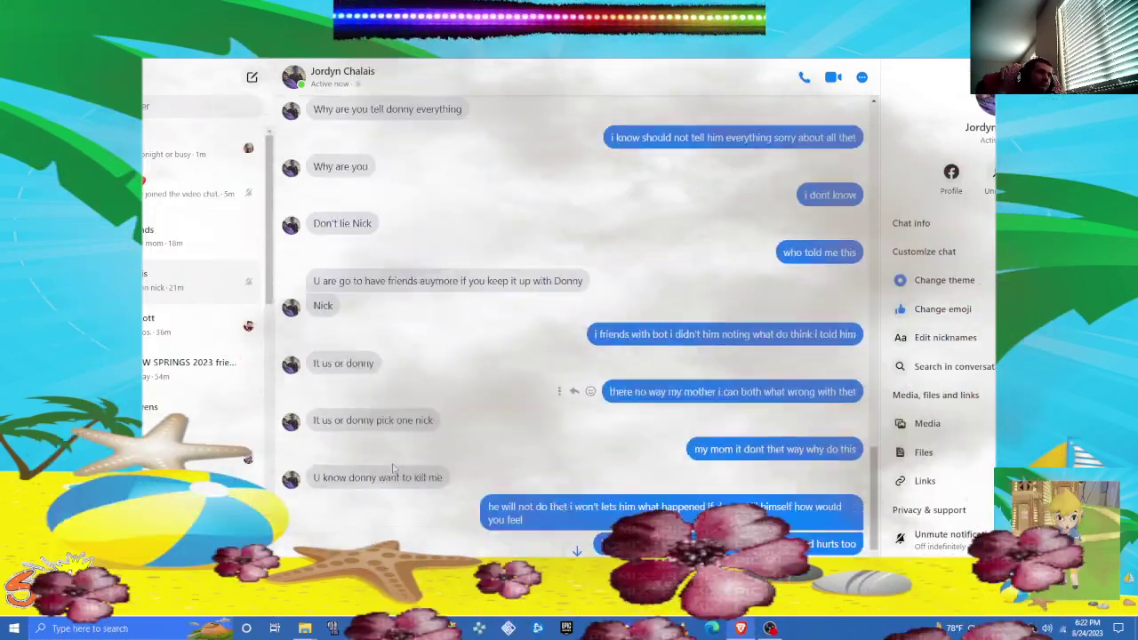
{"action": "left_click", "coordinate": [191, 366]}
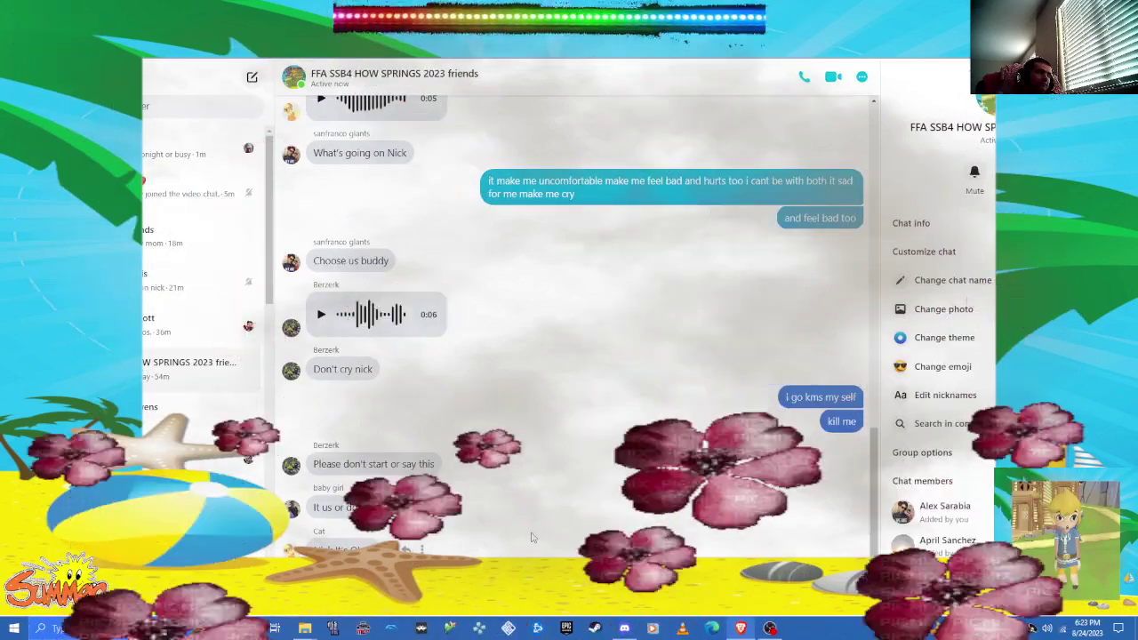
{"action": "scroll", "coordinate": [531, 537], "scroll_direction": "up", "scroll_amount": 2}
{"action": "scroll", "coordinate": [531, 537], "scroll_direction": "up", "scroll_amount": 2}
{"action": "scroll", "coordinate": [538, 444], "scroll_direction": "up", "scroll_amount": 2}
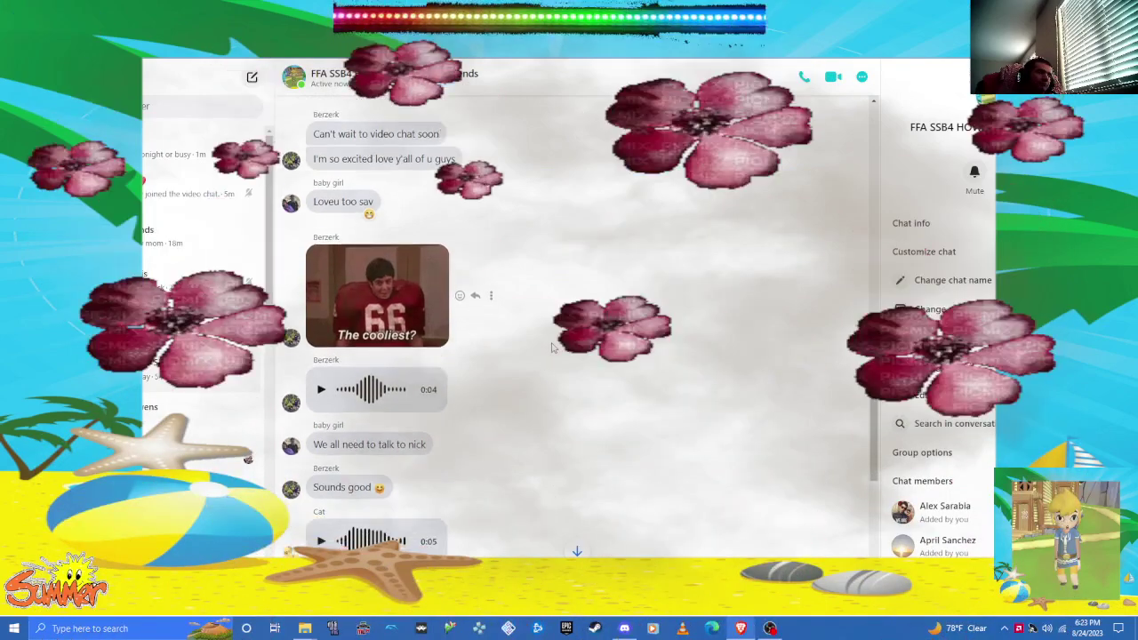
{"action": "scroll", "coordinate": [552, 346], "scroll_direction": "down", "scroll_amount": 1}
{"action": "scroll", "coordinate": [551, 348], "scroll_direction": "down", "scroll_amount": 1}
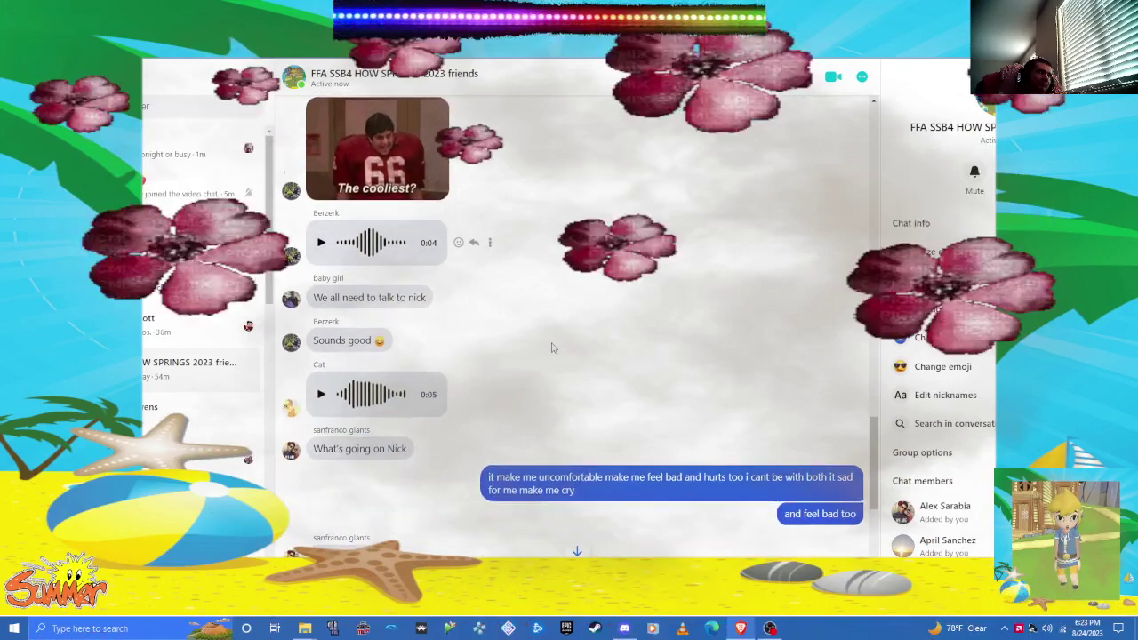
{"action": "scroll", "coordinate": [551, 348], "scroll_direction": "down", "scroll_amount": 1}
{"action": "scroll", "coordinate": [551, 347], "scroll_direction": "down", "scroll_amount": 1}
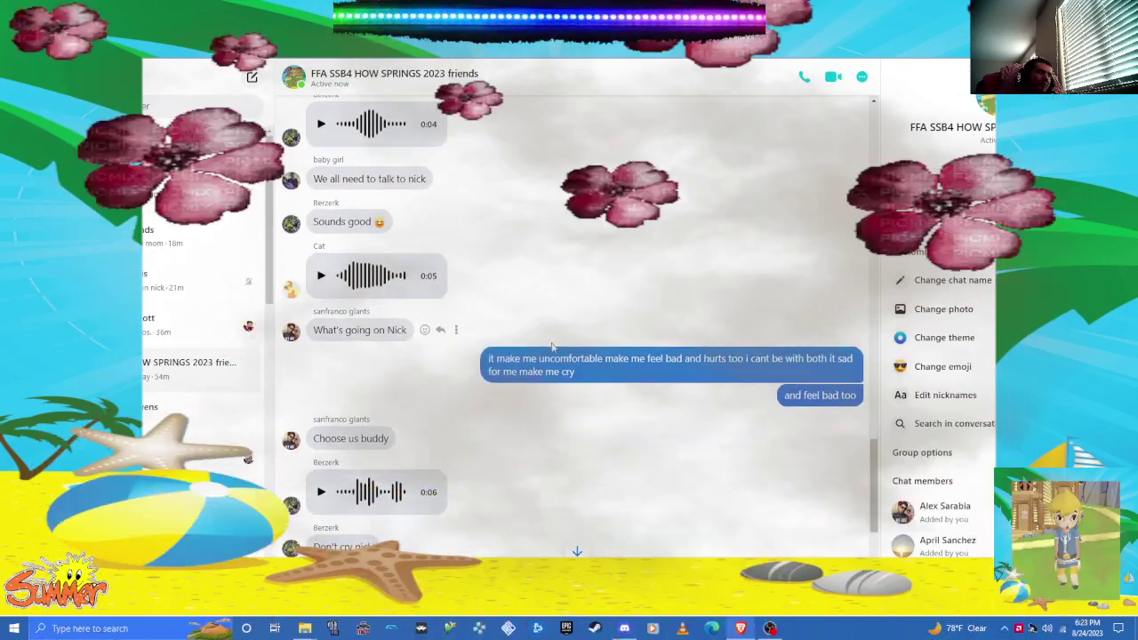
{"action": "scroll", "coordinate": [552, 346], "scroll_direction": "down", "scroll_amount": 2}
{"action": "scroll", "coordinate": [552, 347], "scroll_direction": "down", "scroll_amount": 1}
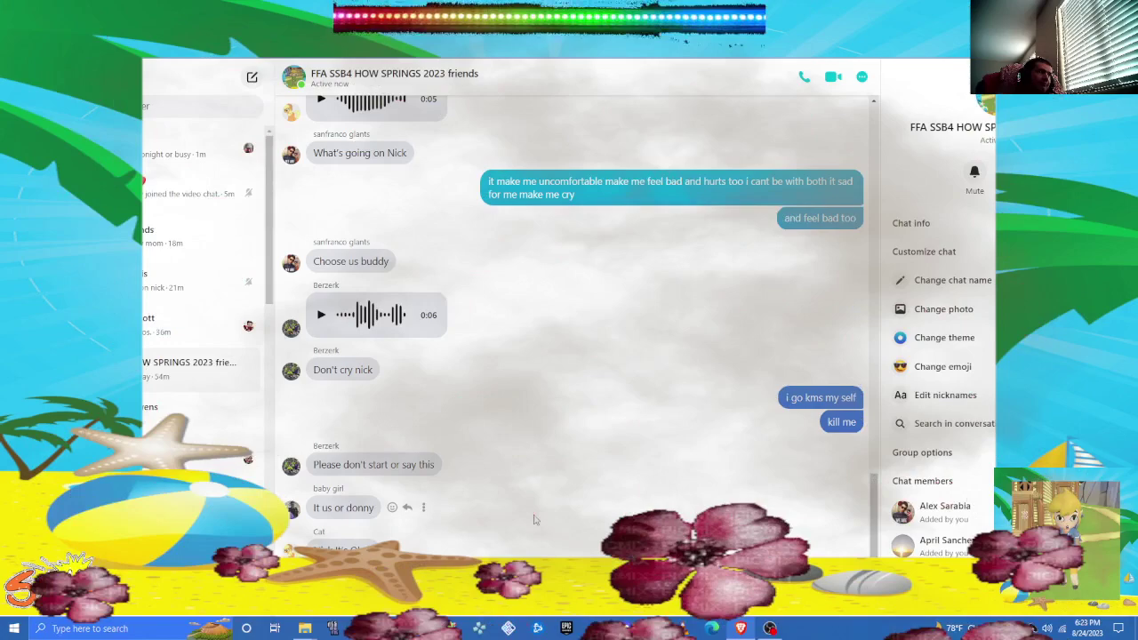
{"action": "scroll", "coordinate": [533, 516], "scroll_direction": "up", "scroll_amount": 1}
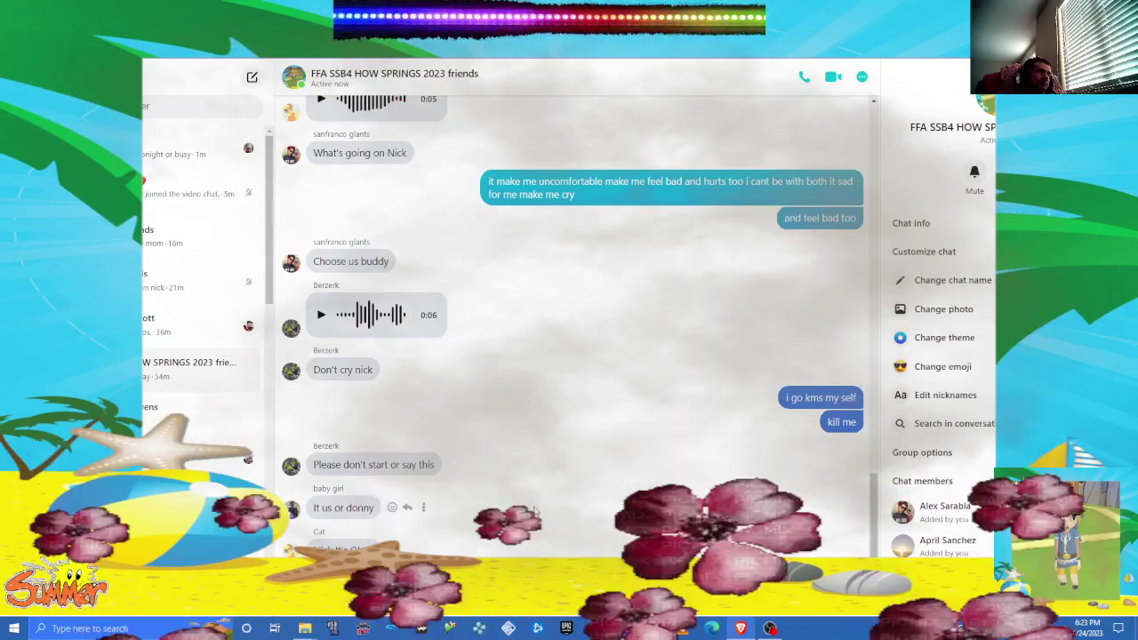
{"action": "scroll", "coordinate": [524, 502], "scroll_direction": "down", "scroll_amount": 1}
{"action": "scroll", "coordinate": [498, 480], "scroll_direction": "up", "scroll_amount": 3}
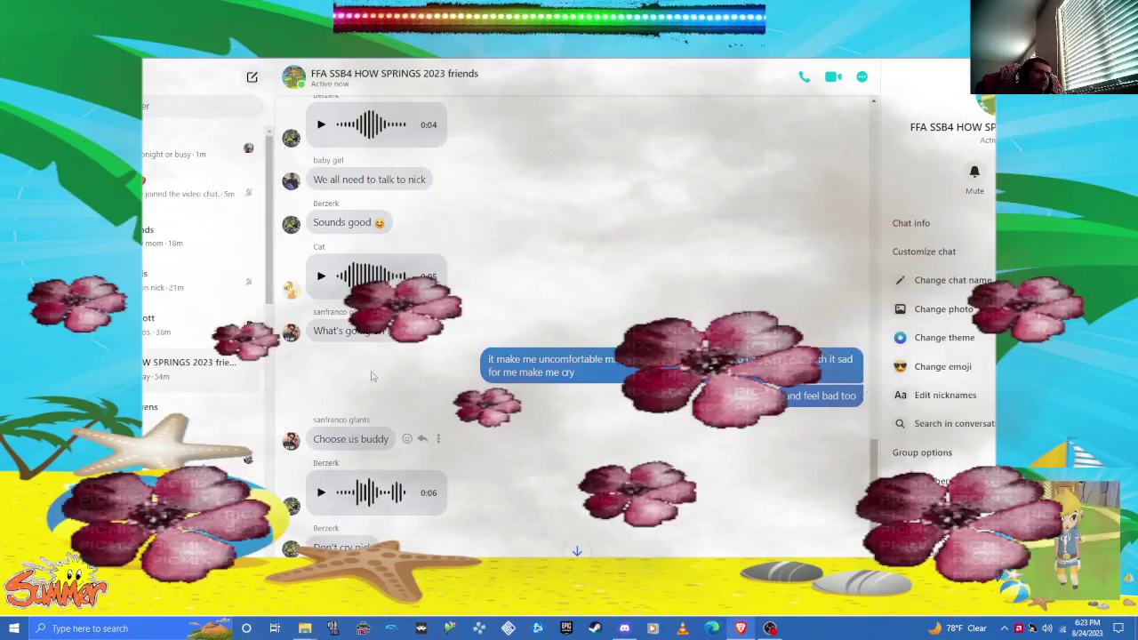
{"action": "mouse_move", "coordinate": [378, 492]}
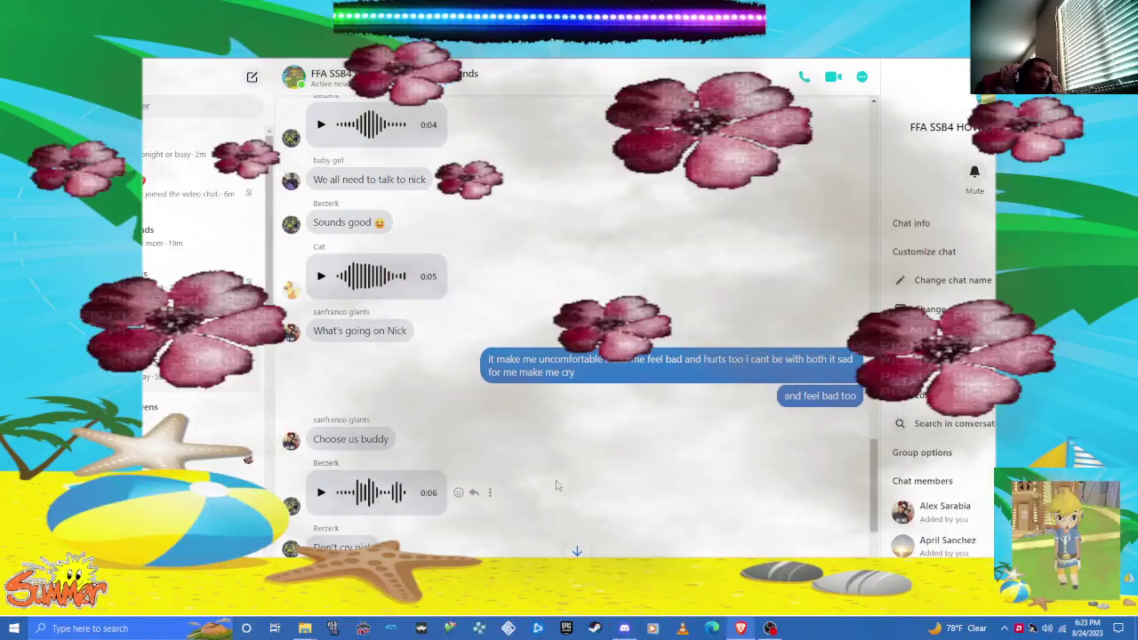
{"action": "scroll", "coordinate": [569, 478], "scroll_direction": "up", "scroll_amount": 2}
{"action": "scroll", "coordinate": [583, 469], "scroll_direction": "down", "scroll_amount": 4}
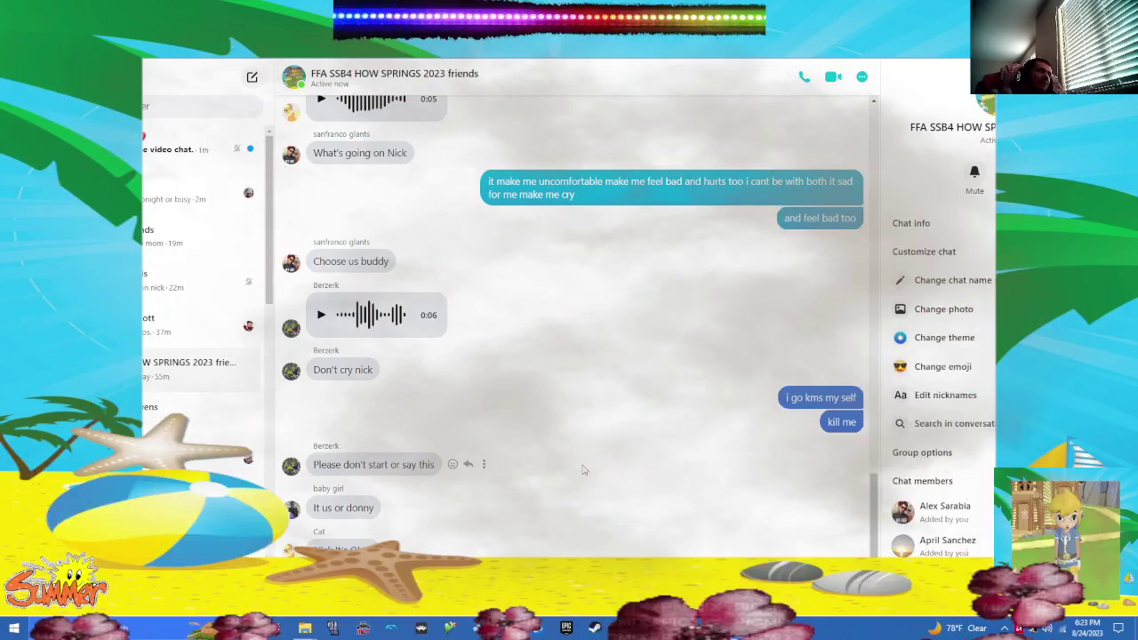
Step: Return to The Family group chat with its ongoing call
{"action": "left_click", "coordinate": [162, 143]}
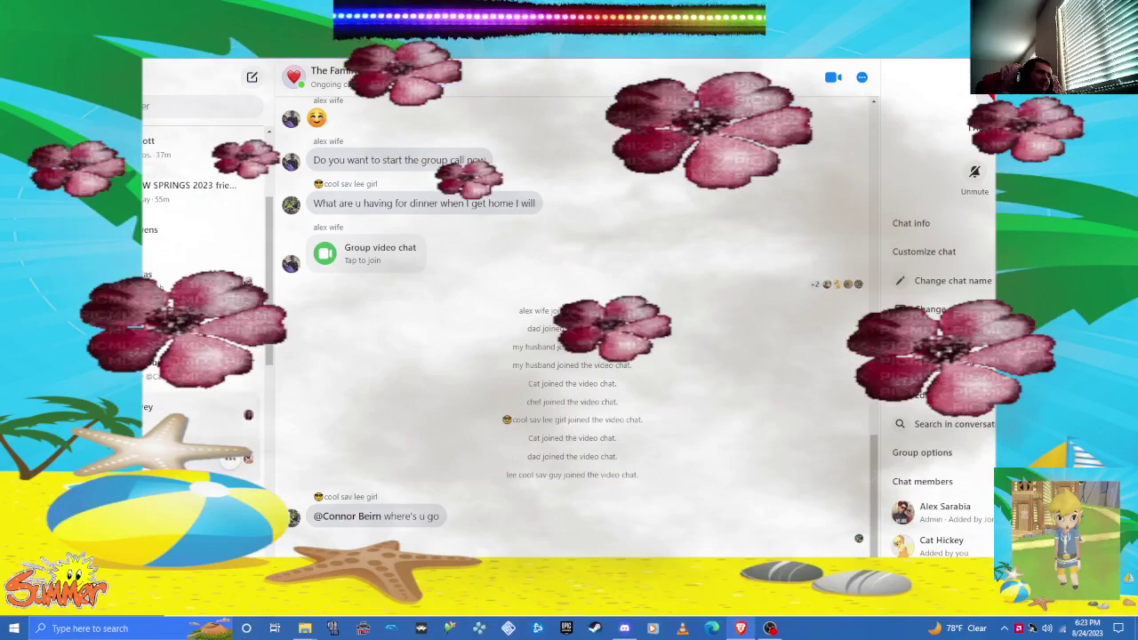
{"action": "scroll", "coordinate": [204, 396], "scroll_direction": "up", "scroll_amount": 2}
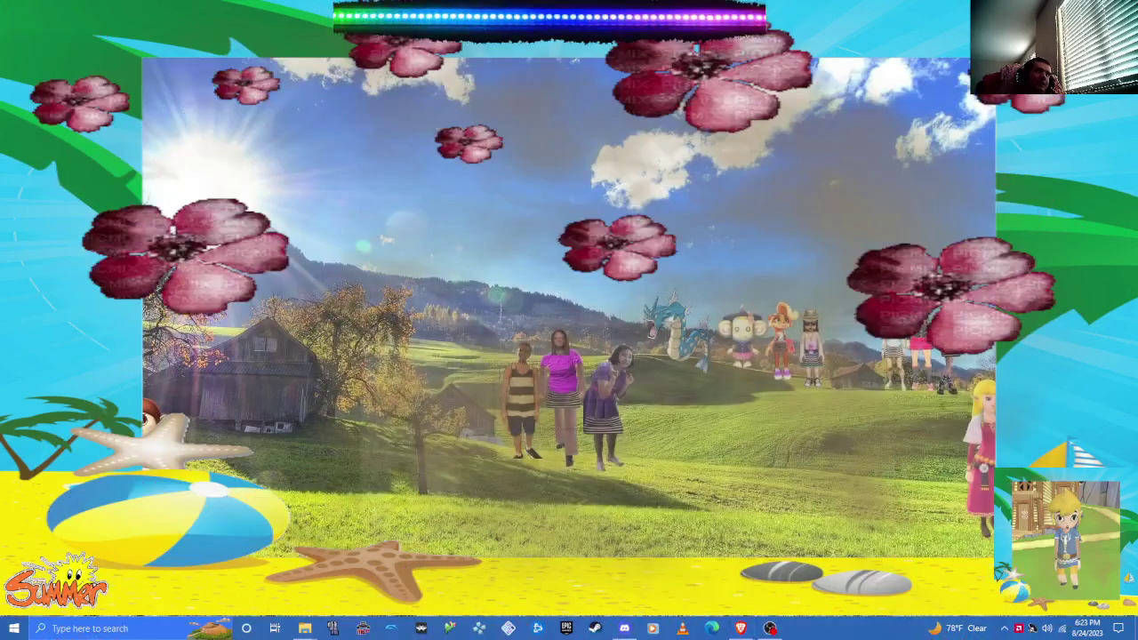